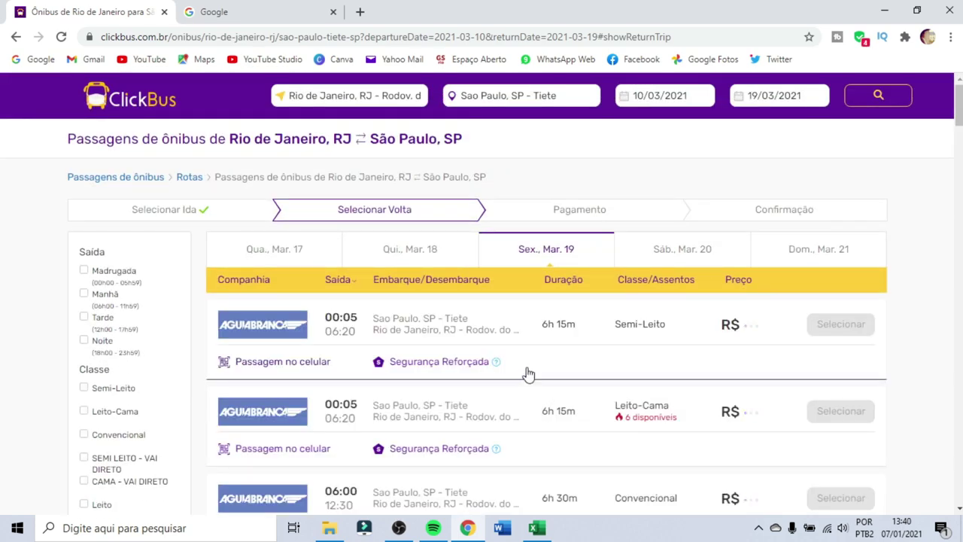
# Step: Choose the 22:45 Águia Branca Semi-Leito bus at R$49,00 for the return trip on March 19
pyautogui.scroll(-10, 509, 338)
pyautogui.scroll(-15, 509, 338)
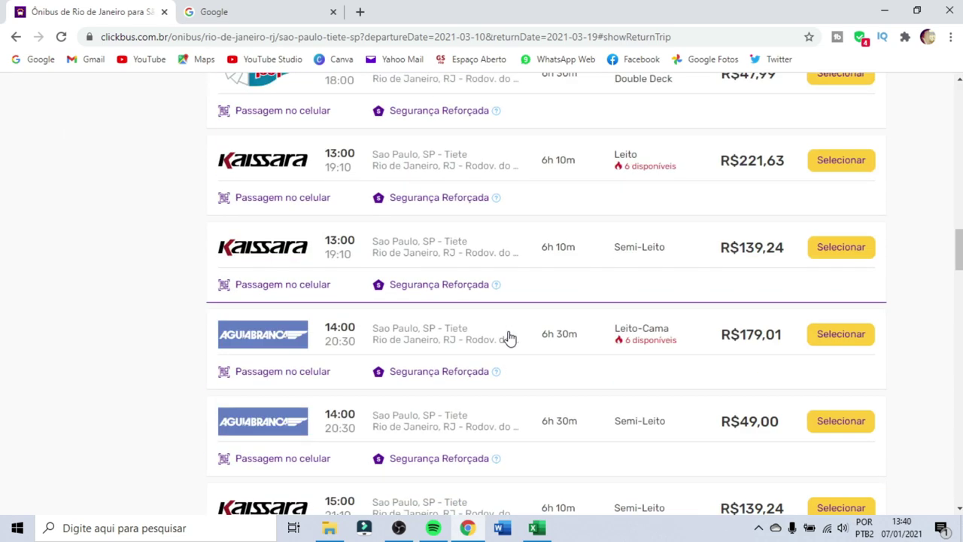
pyautogui.scroll(-20, 509, 338)
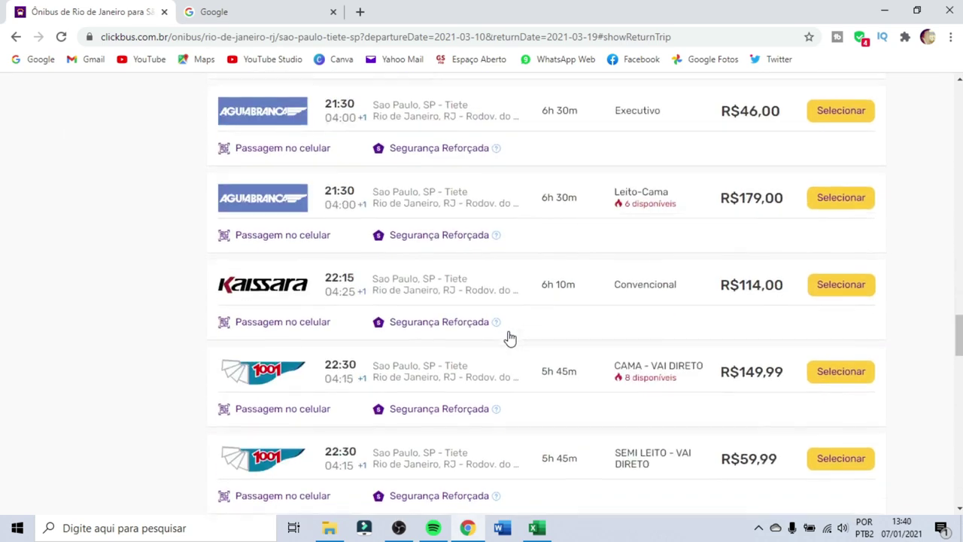
pyautogui.scroll(2, 509, 337)
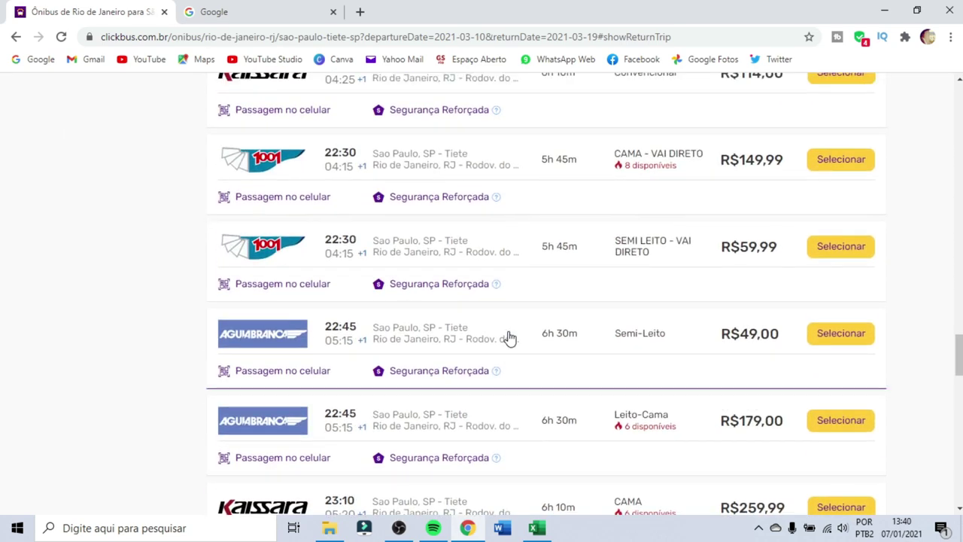
pyautogui.scroll(-1, 509, 337)
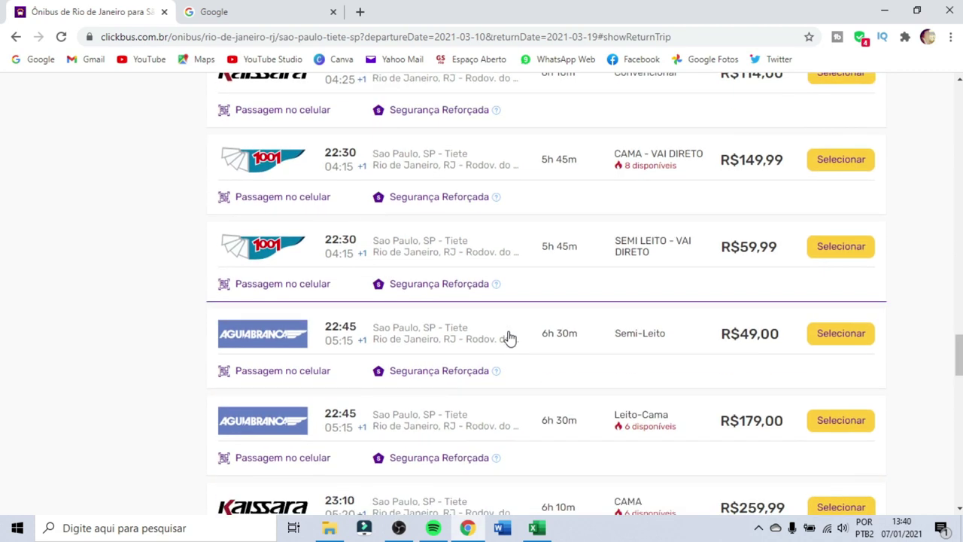
pyautogui.scroll(-1, 510, 338)
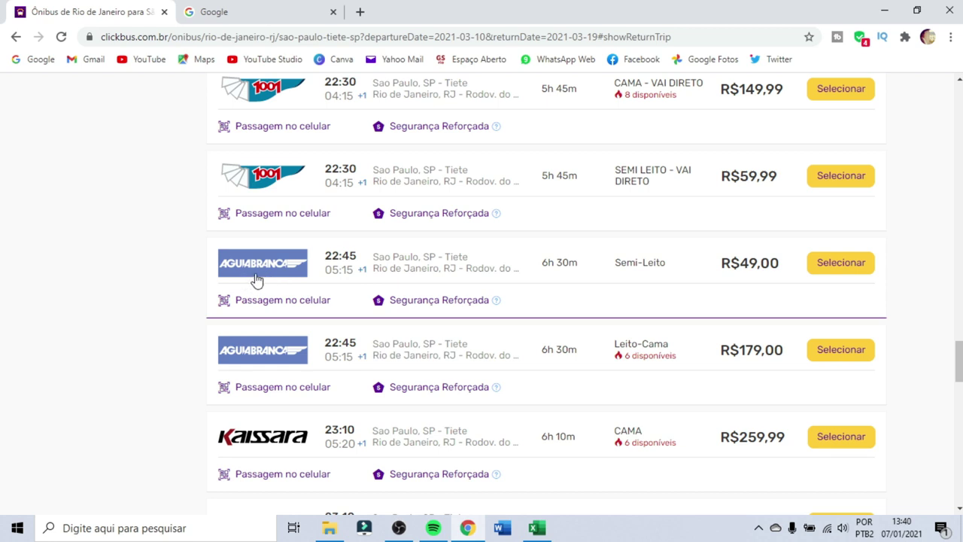
pyautogui.click(829, 266)
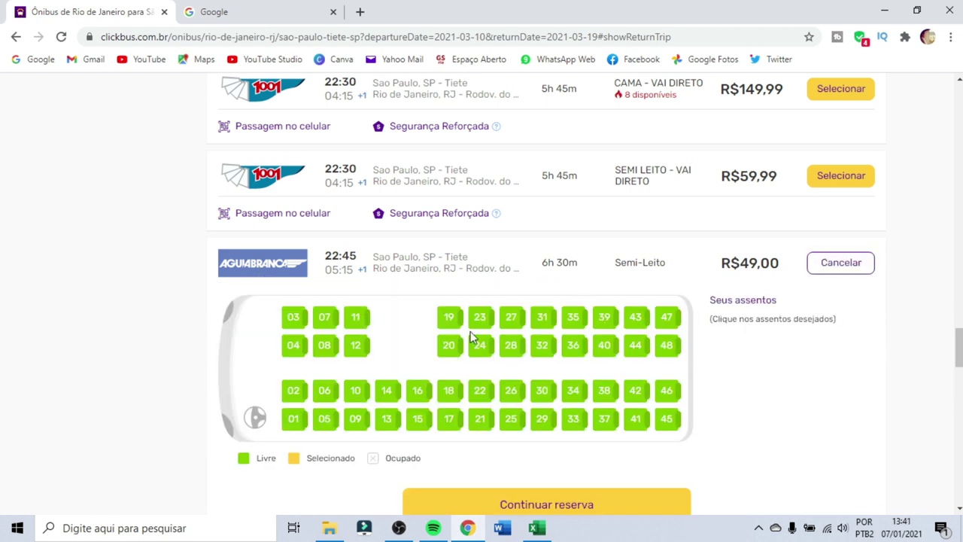
# Step: Reserve seat 23 on the return bus and continue the booking to checkout
pyautogui.click(476, 322)
pyautogui.scroll(-2, 476, 327)
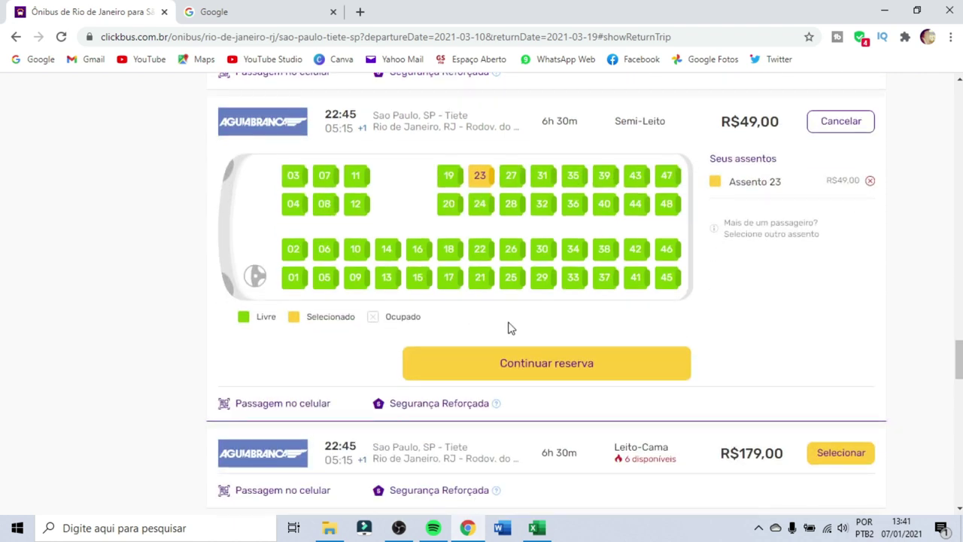
pyautogui.click(559, 365)
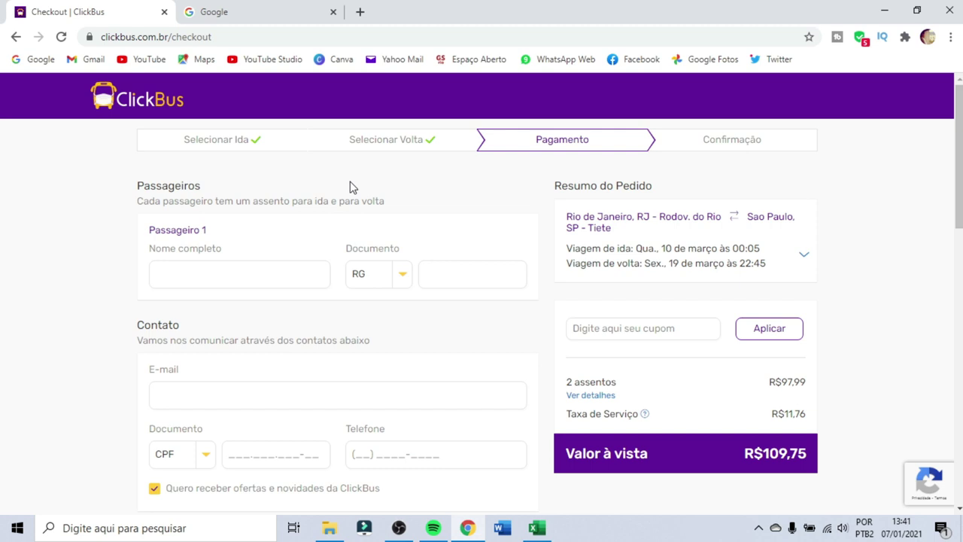
# Step: Examine the passenger's full name field, the accepted document types and the document number field
pyautogui.click(226, 276)
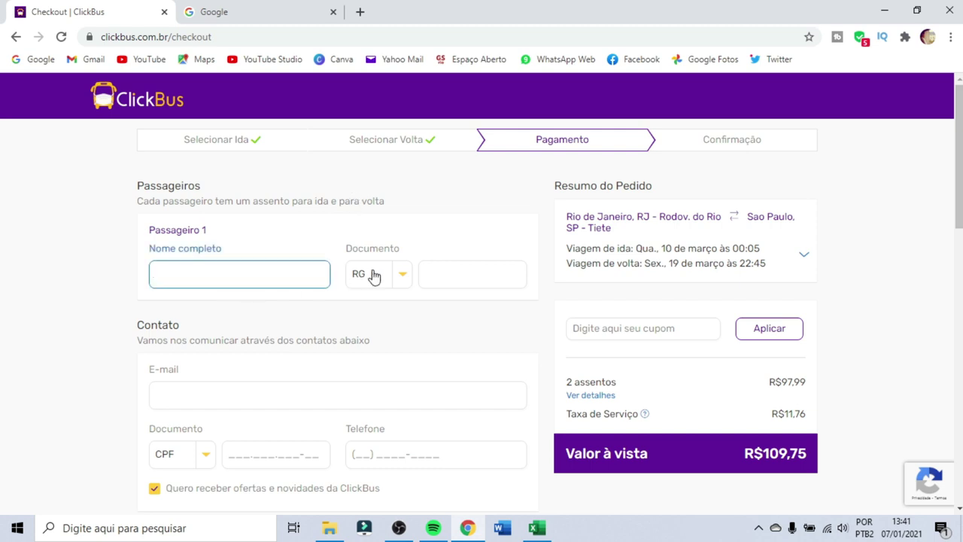
pyautogui.click(407, 276)
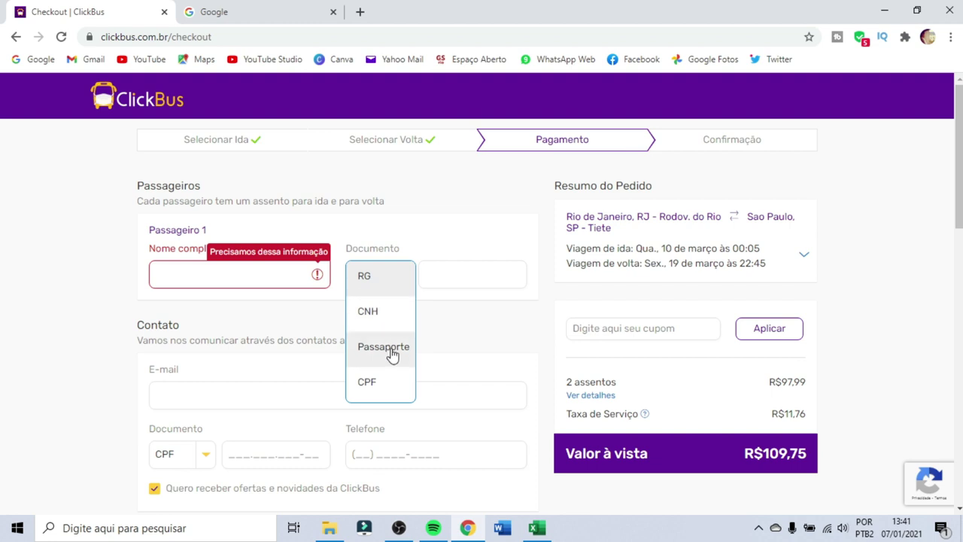
pyautogui.click(449, 275)
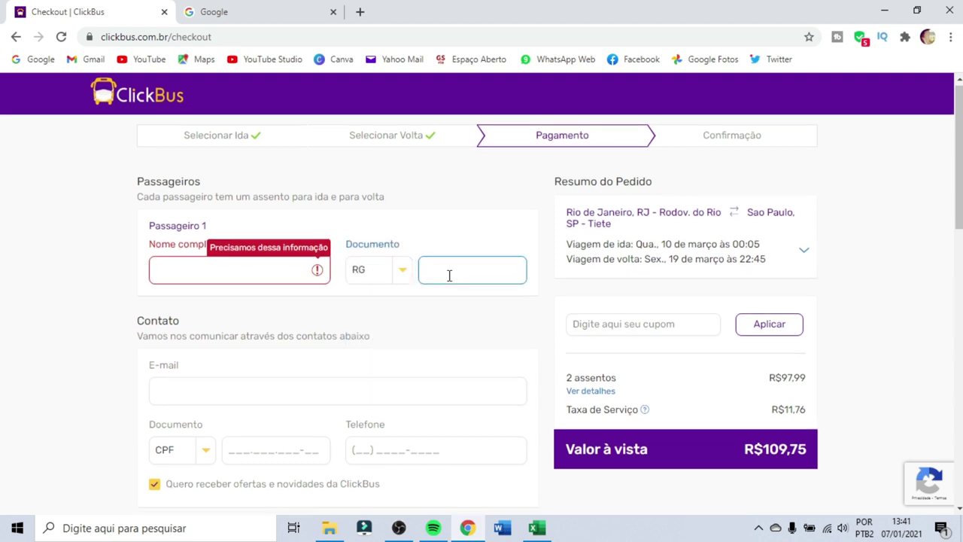
pyautogui.scroll(-2, 448, 279)
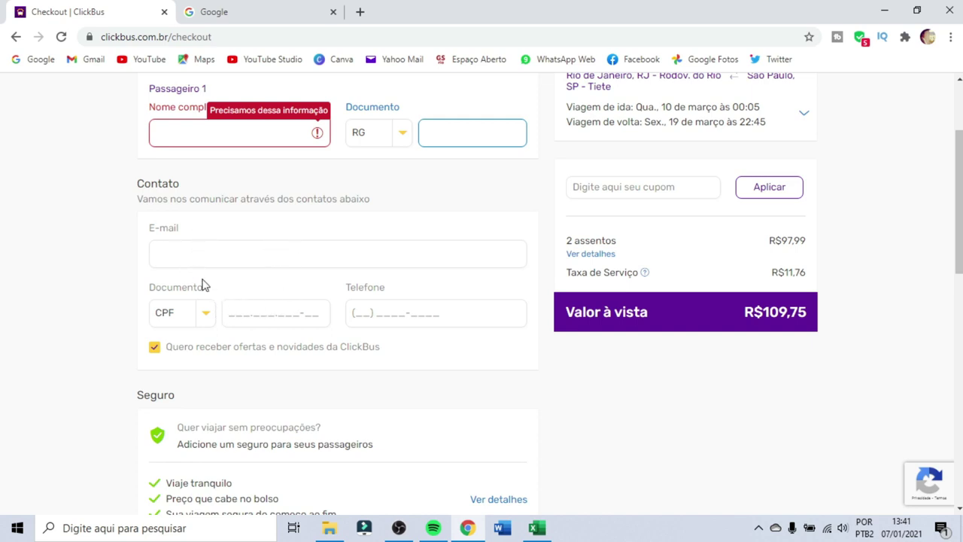
# Step: Examine the contact section's e-mail field, document type options and phone field
pyautogui.click(199, 251)
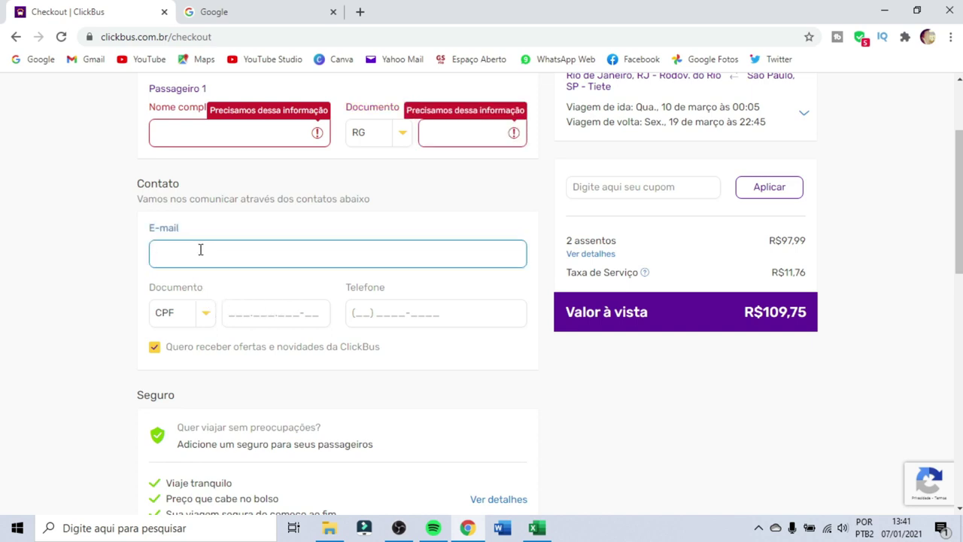
pyautogui.click(209, 313)
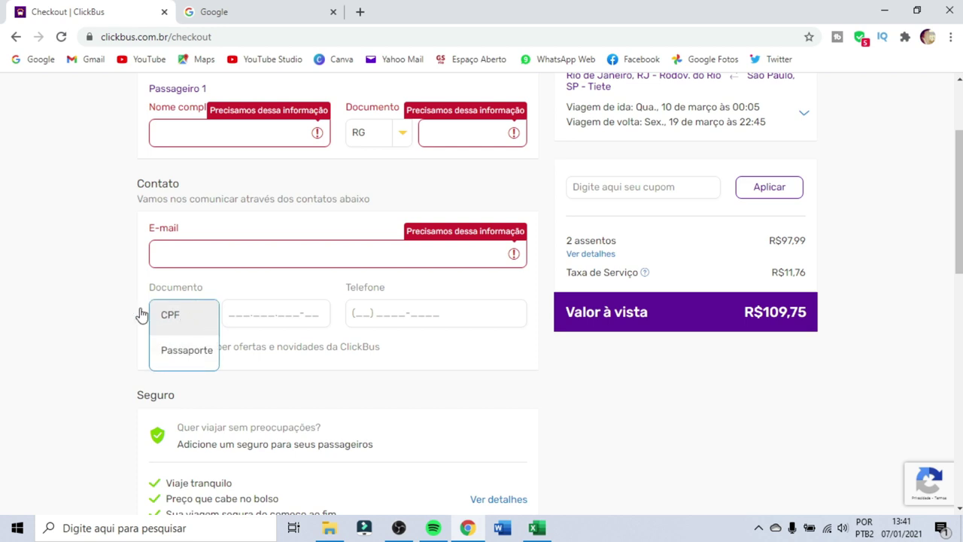
pyautogui.click(91, 297)
pyautogui.click(397, 308)
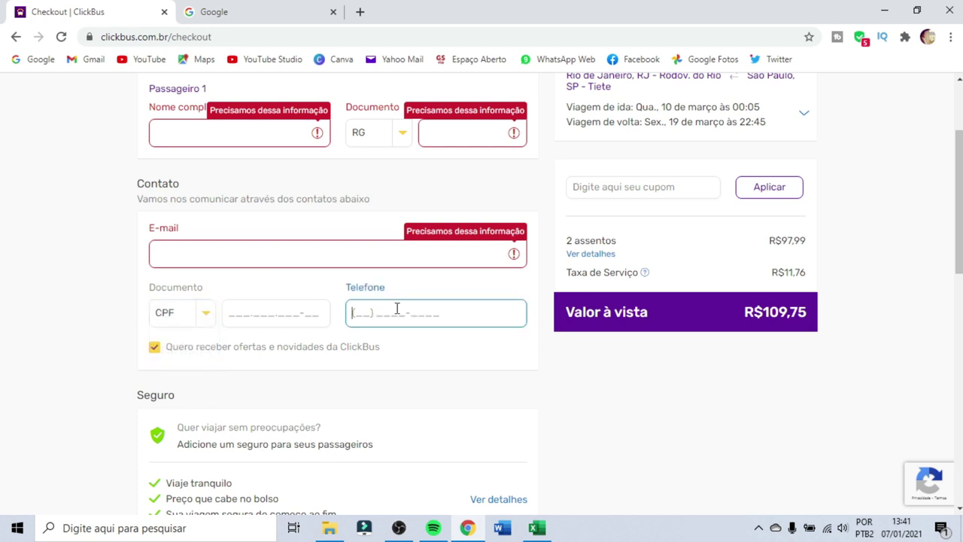
# Step: Read through the coverage and assistance details of the optional passenger insurance, and close them
pyautogui.scroll(-3, 397, 308)
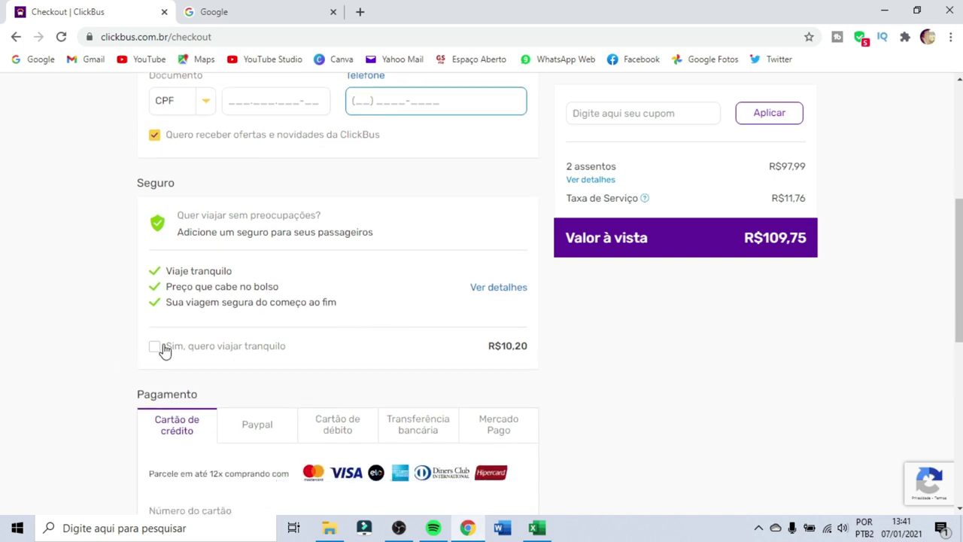
pyautogui.scroll(-1, 150, 350)
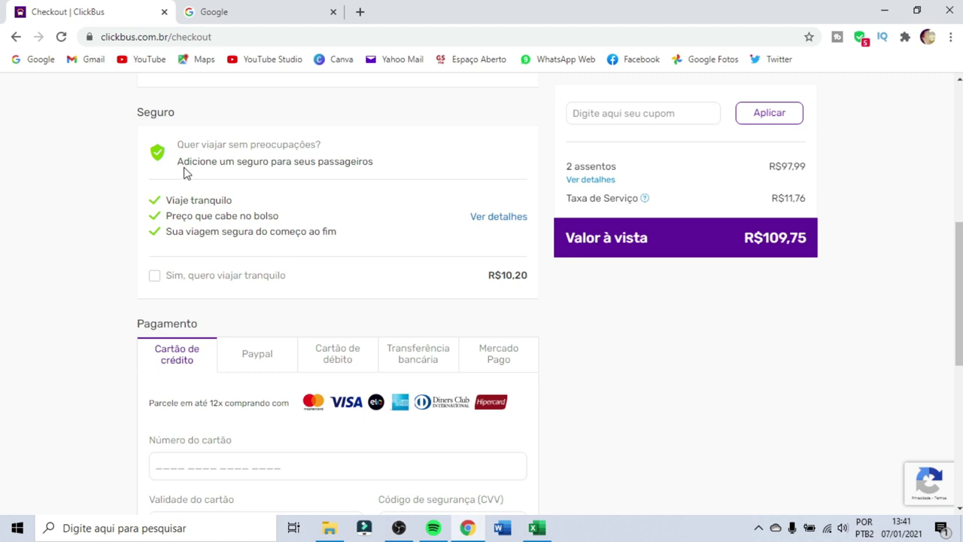
pyautogui.scroll(2, 190, 218)
pyautogui.scroll(-4, 173, 267)
pyautogui.scroll(2, 188, 271)
pyautogui.click(503, 219)
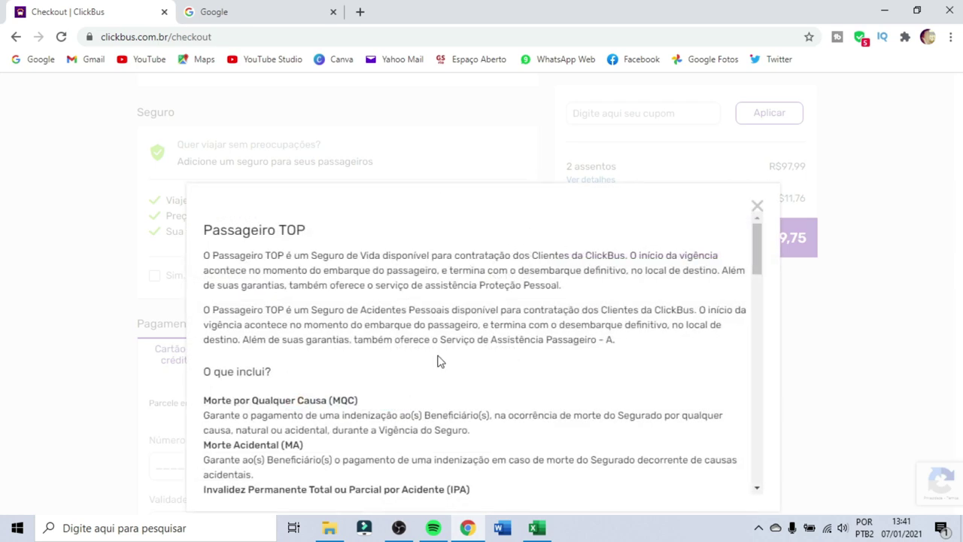
pyautogui.scroll(-2, 414, 350)
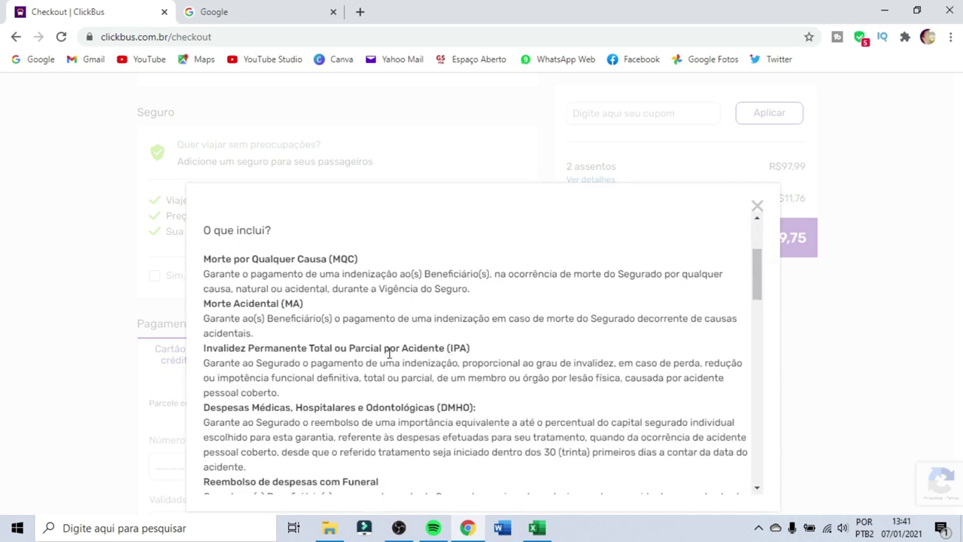
pyautogui.scroll(-2, 392, 353)
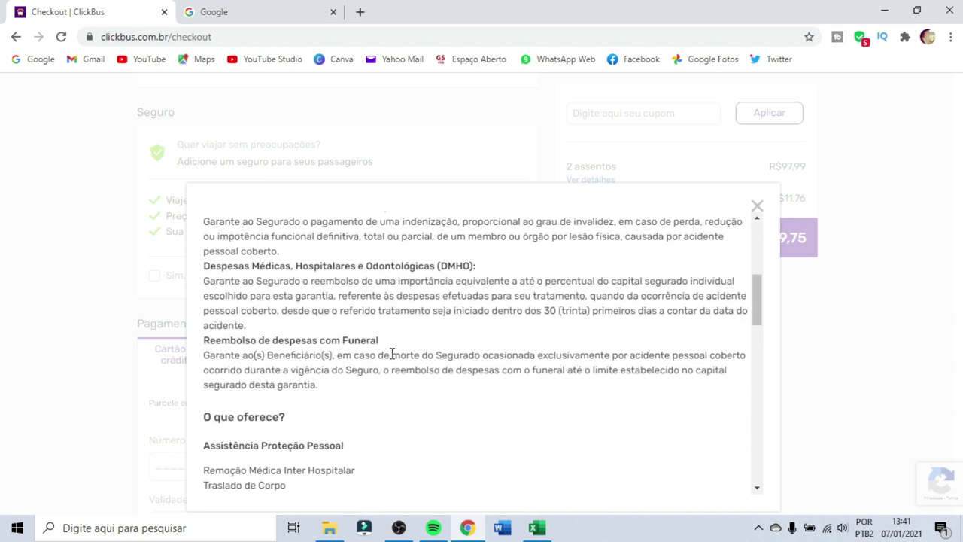
pyautogui.scroll(-2, 392, 353)
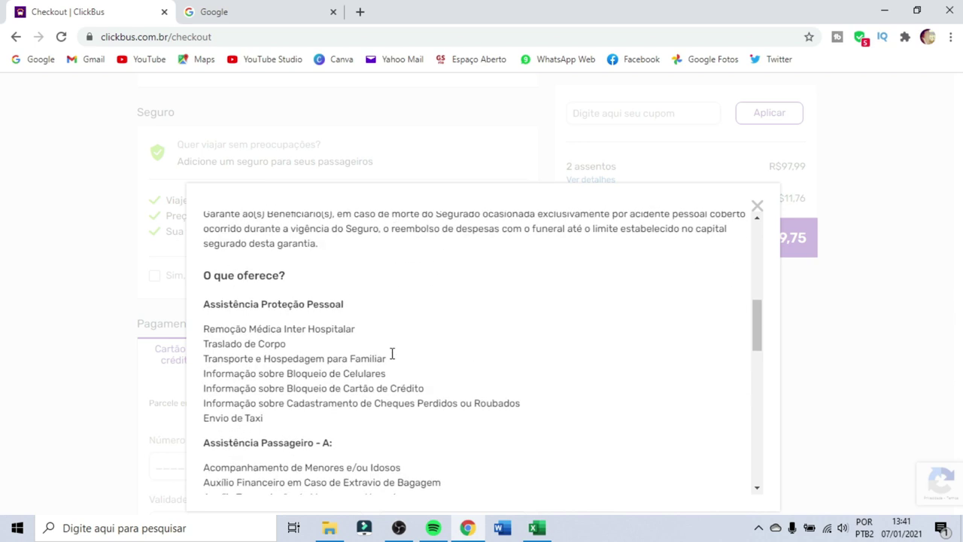
pyautogui.scroll(-2, 392, 354)
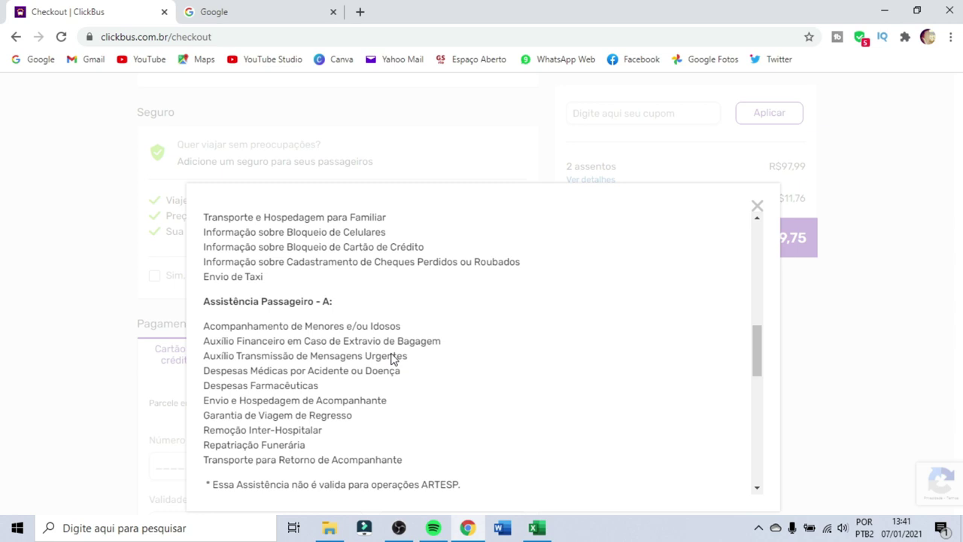
pyautogui.scroll(-3, 392, 357)
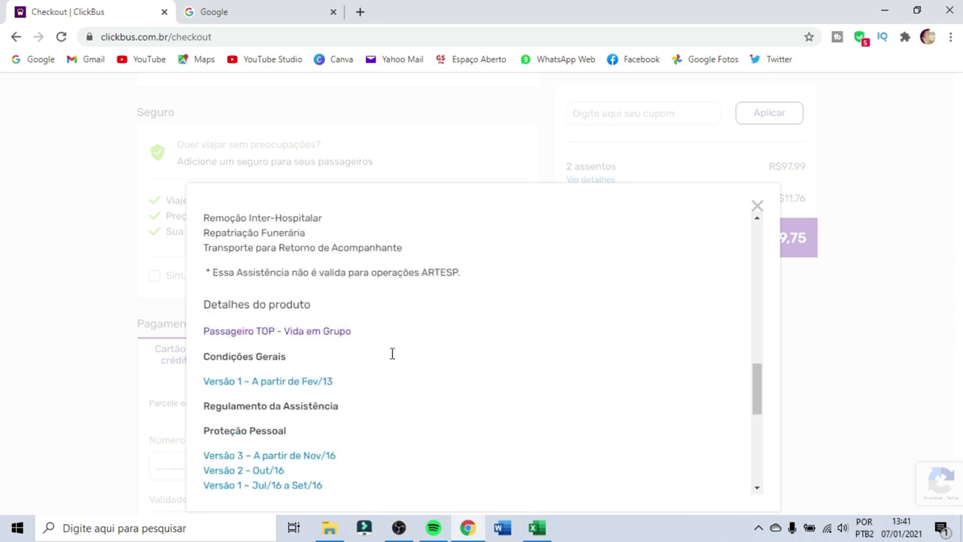
pyautogui.scroll(-2, 392, 355)
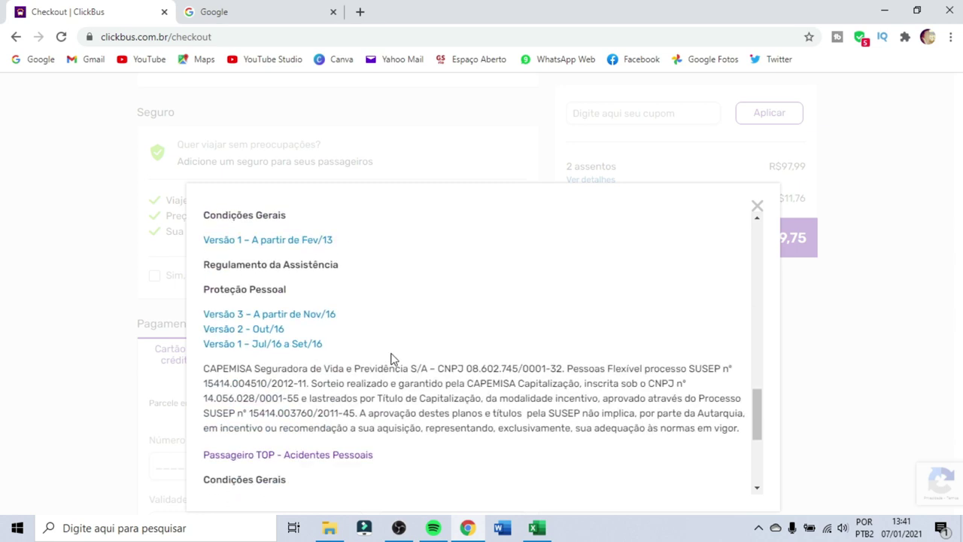
pyautogui.scroll(10, 392, 357)
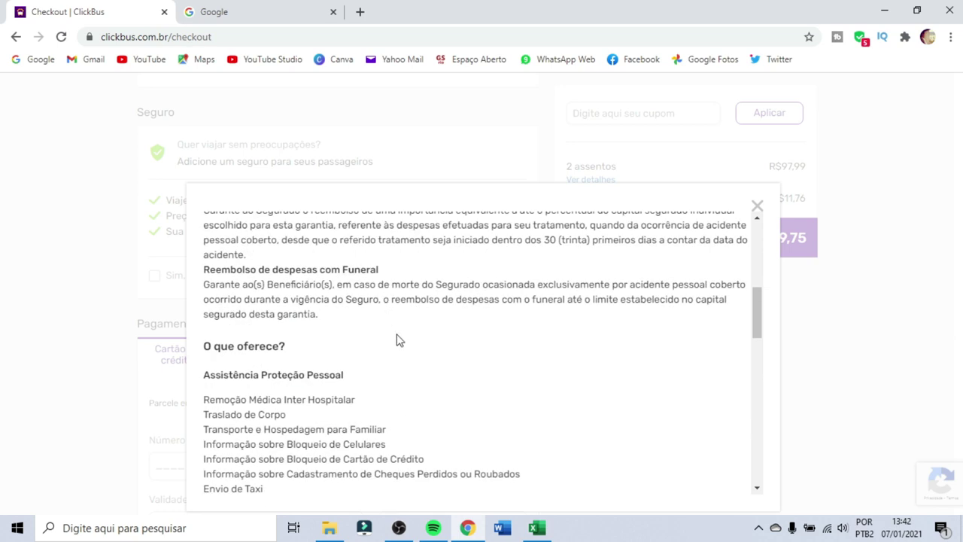
pyautogui.scroll(6, 432, 326)
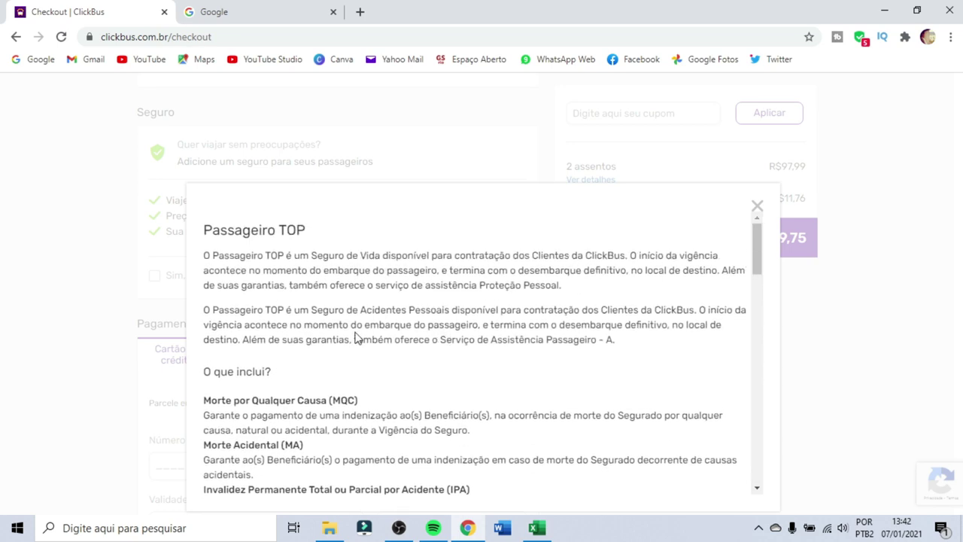
pyautogui.click(756, 207)
# Step: Add the R$10,20 travel insurance to the order and remove it again
pyautogui.scroll(1, 453, 298)
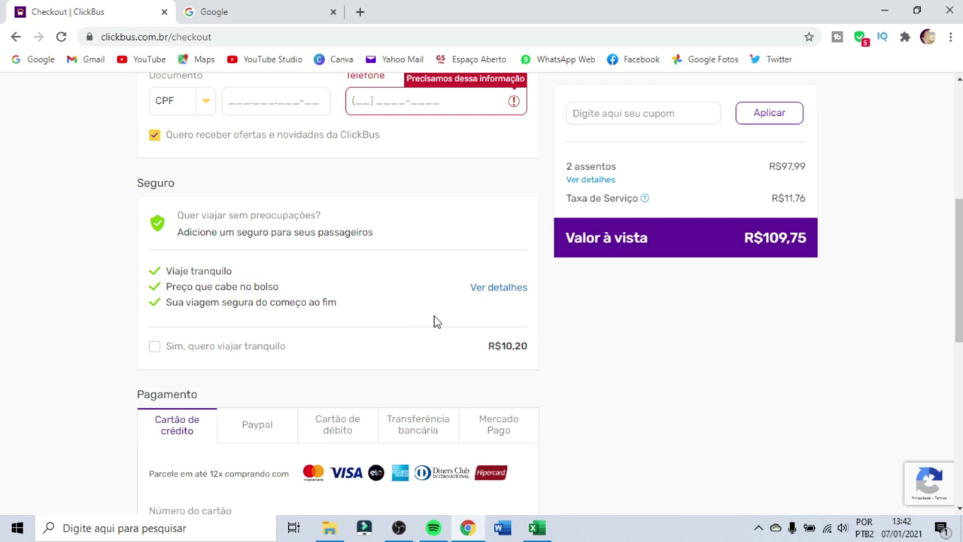
pyautogui.click(152, 349)
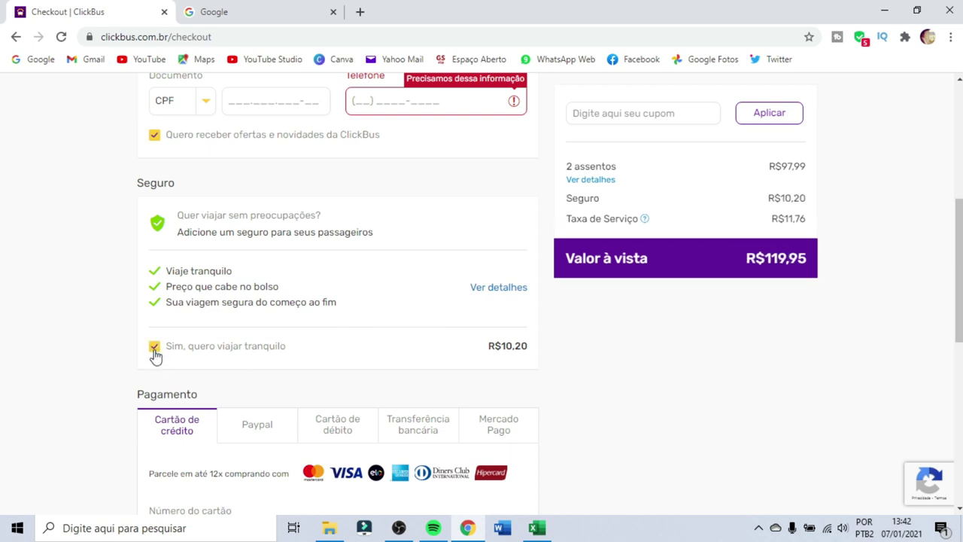
pyautogui.click(154, 350)
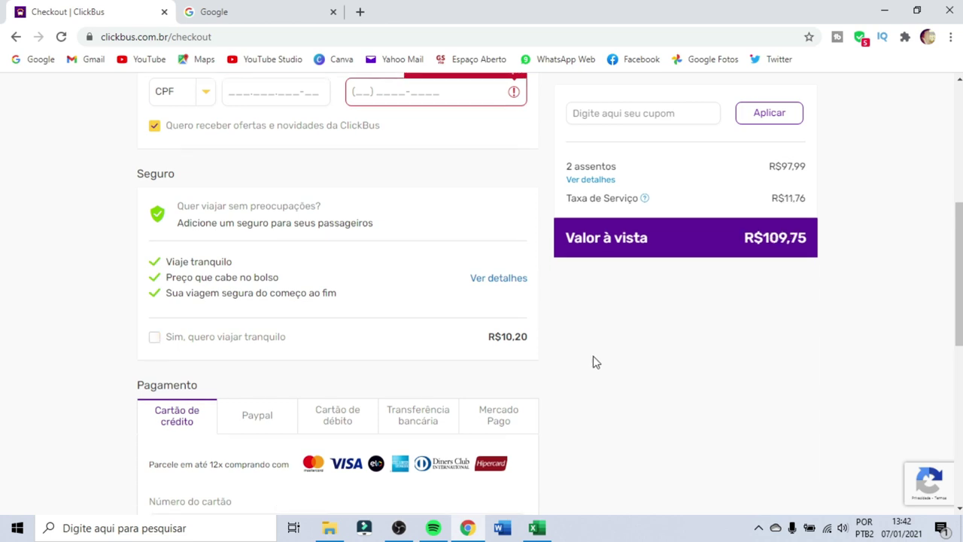
# Step: Review the credit card payment form, from the accepted cards down to the installment choice and purchase terms
pyautogui.scroll(-3, 636, 358)
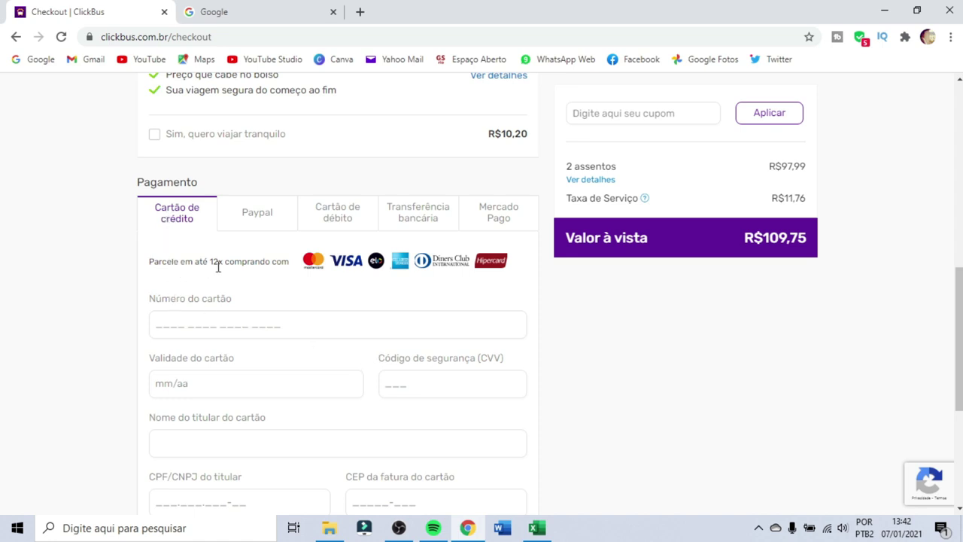
pyautogui.scroll(-1, 223, 267)
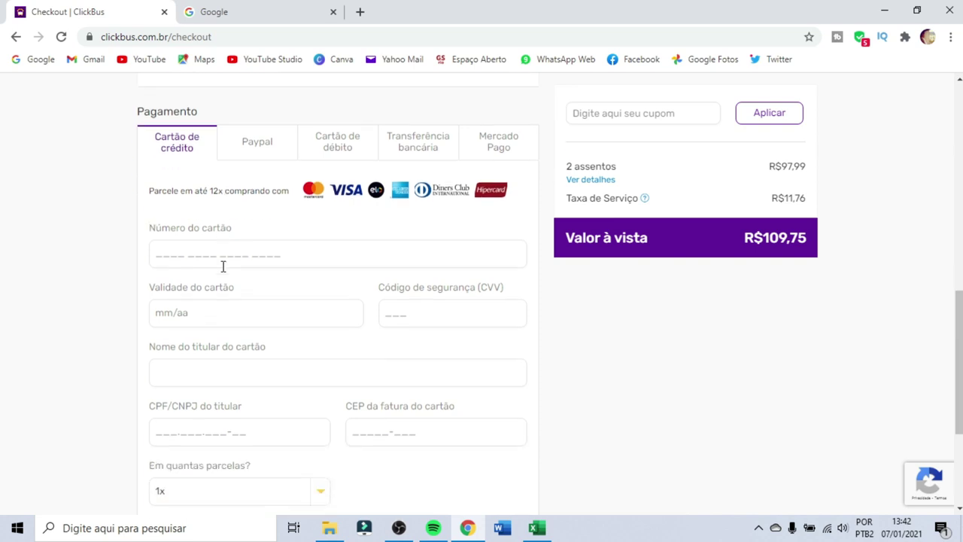
pyautogui.scroll(-2, 346, 299)
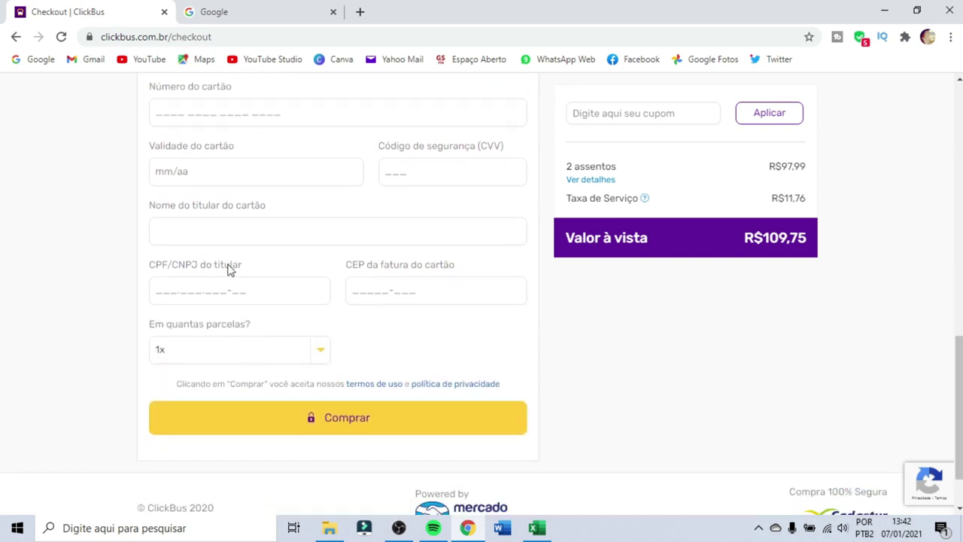
pyautogui.scroll(2, 361, 324)
pyautogui.scroll(1, 361, 332)
# Step: View the PayPal, debit card and bank transfer payment options in turn
pyautogui.click(256, 219)
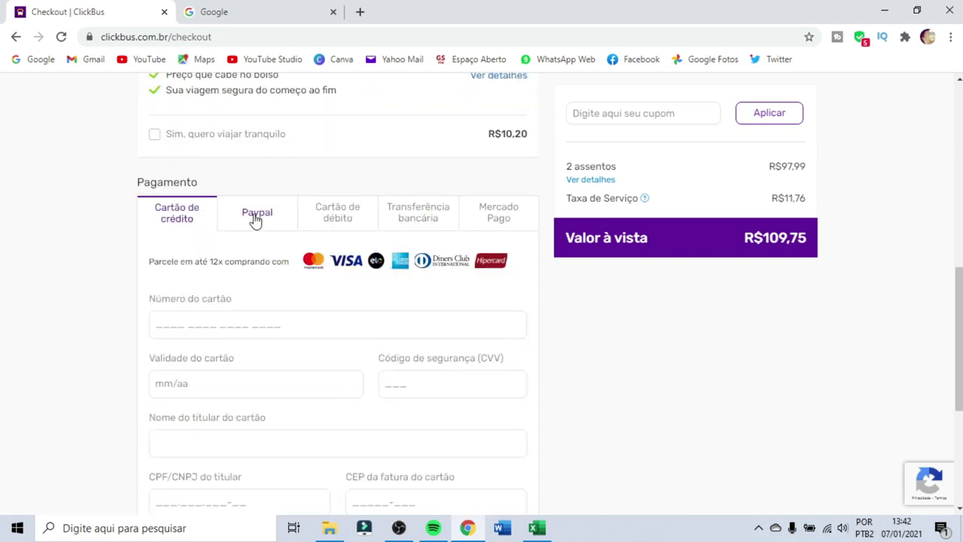
pyautogui.click(332, 218)
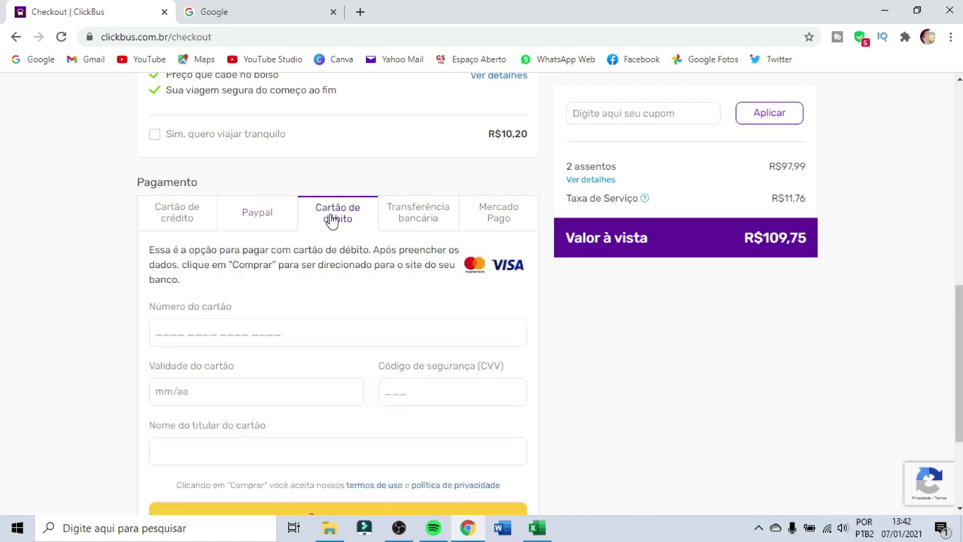
pyautogui.click(403, 215)
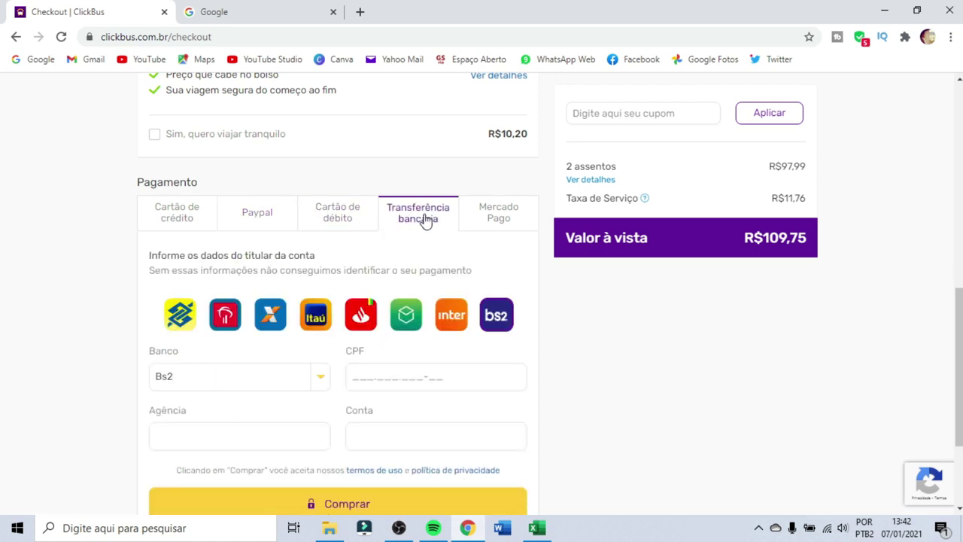
# Step: View the Mercado Pago payment option, and switch the payment method back to credit card
pyautogui.click(498, 214)
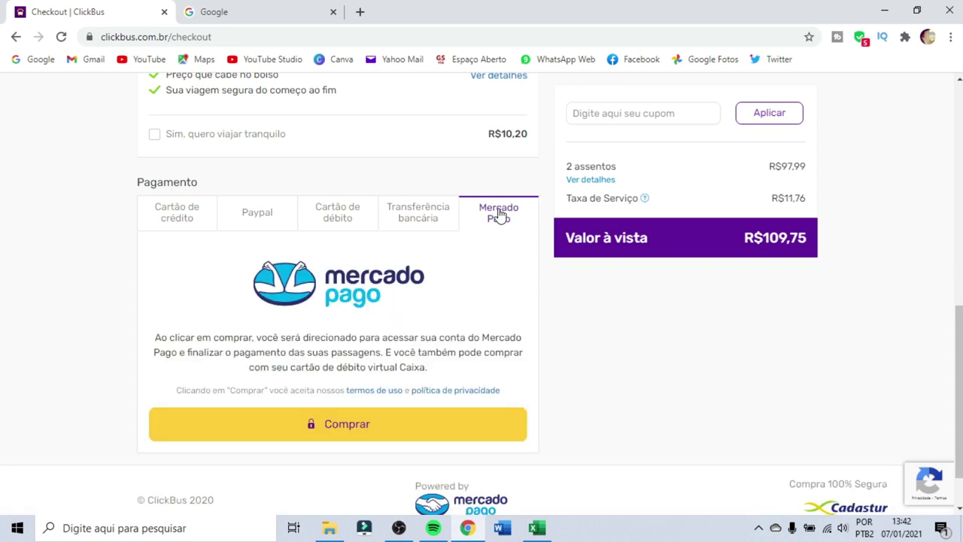
pyautogui.click(175, 219)
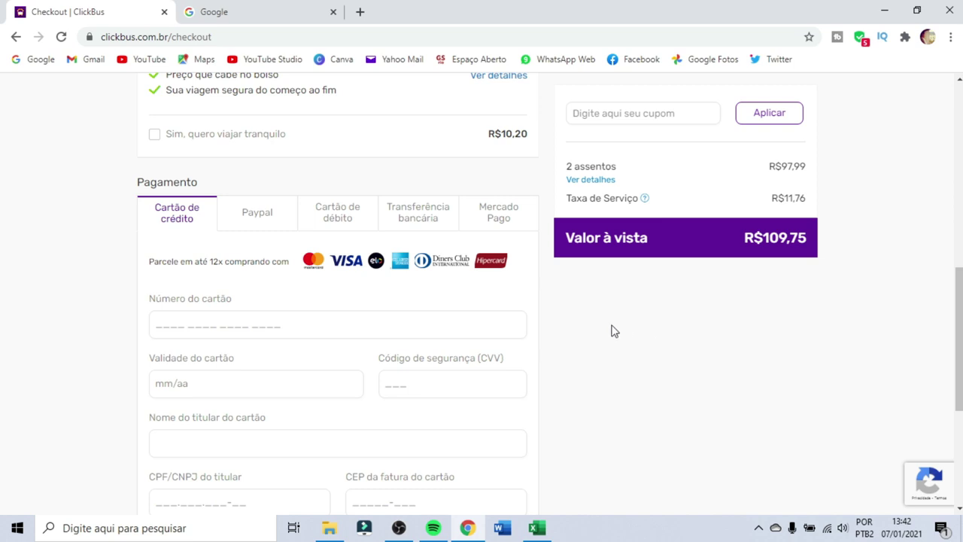
pyautogui.scroll(-4, 614, 331)
# Step: Expand the order summary's trip details and read the departure point, company and class of the outbound and return trips
pyautogui.scroll(12, 612, 329)
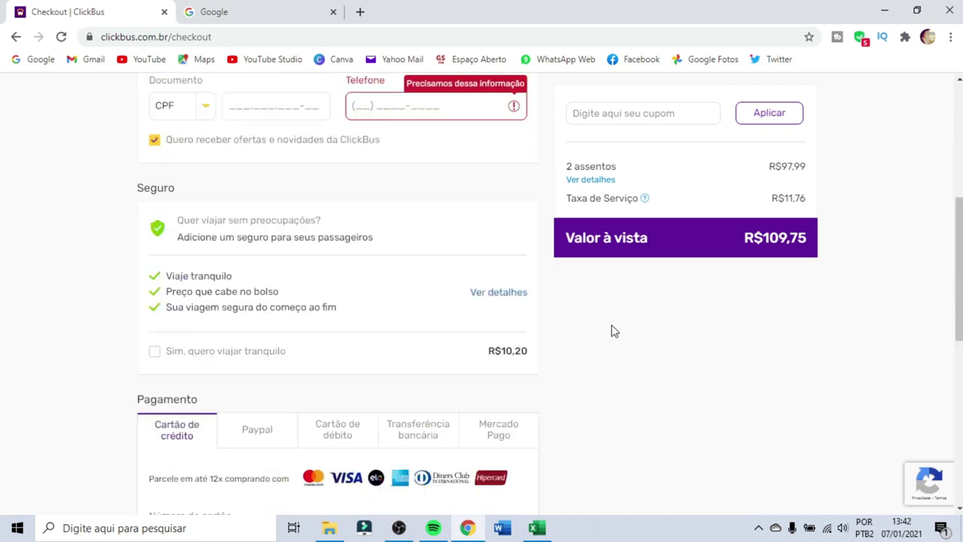
pyautogui.scroll(-1, 722, 297)
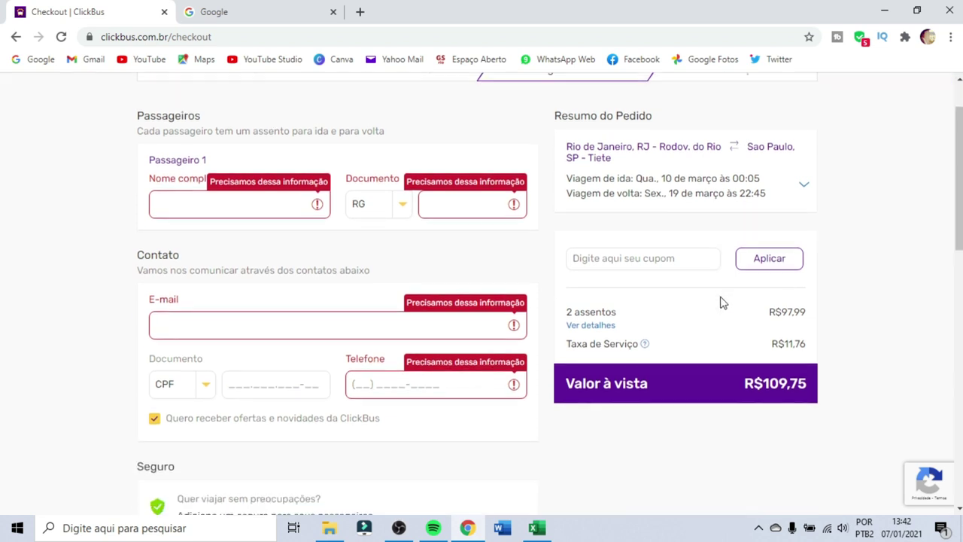
pyautogui.scroll(1, 729, 273)
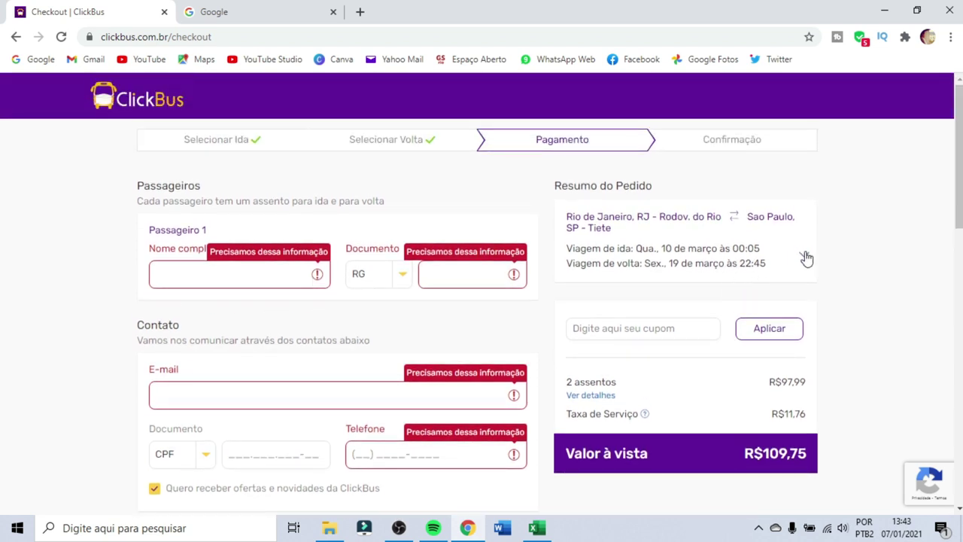
pyautogui.click(804, 257)
pyautogui.scroll(-1, 843, 253)
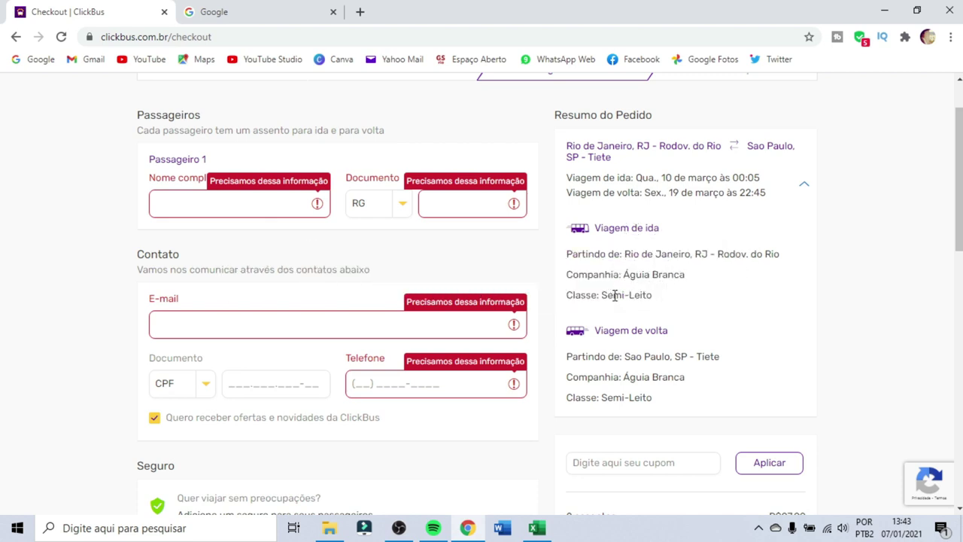
pyautogui.scroll(-1, 640, 293)
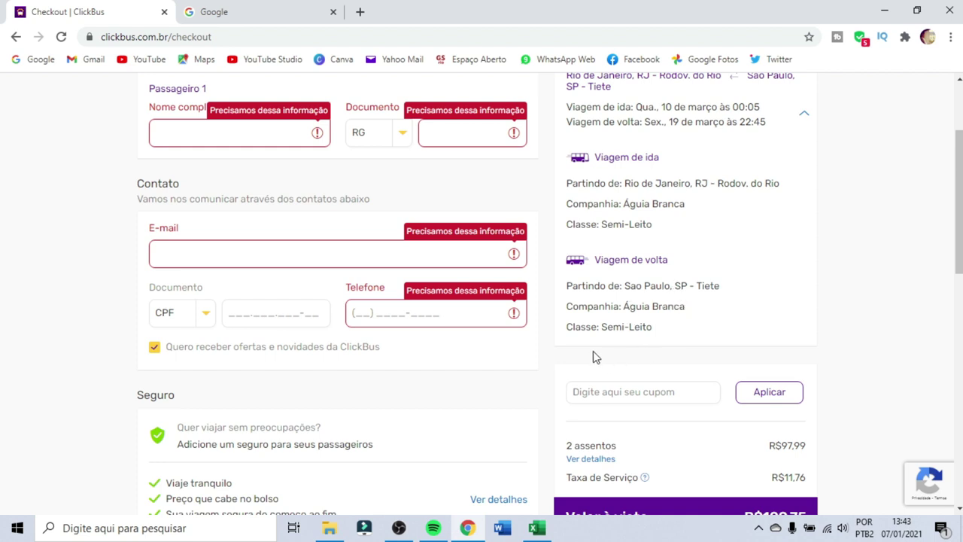
pyautogui.scroll(-1, 618, 322)
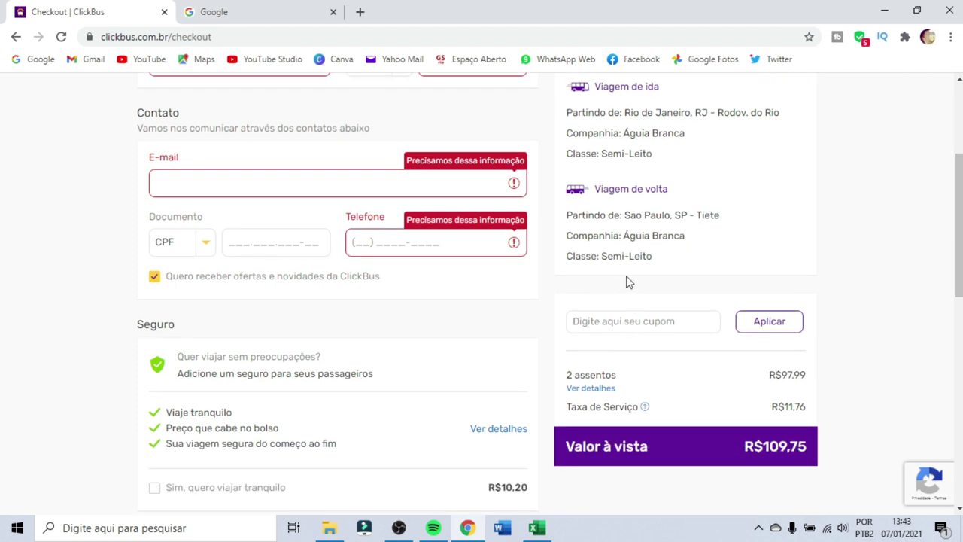
# Step: Expand the price details of the two seats, and check the service fee explanation and the order total
pyautogui.scroll(-2, 629, 282)
pyautogui.click(599, 247)
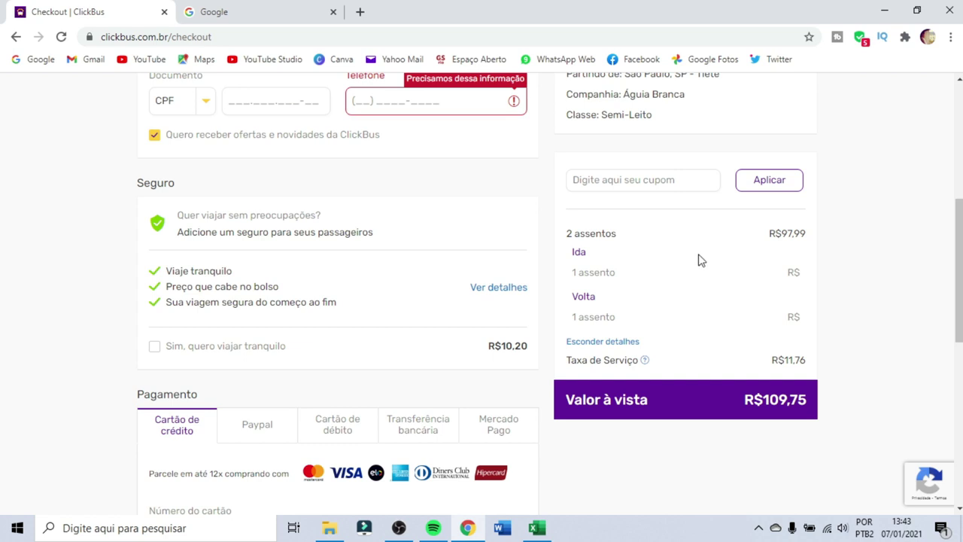
pyautogui.scroll(-1, 699, 260)
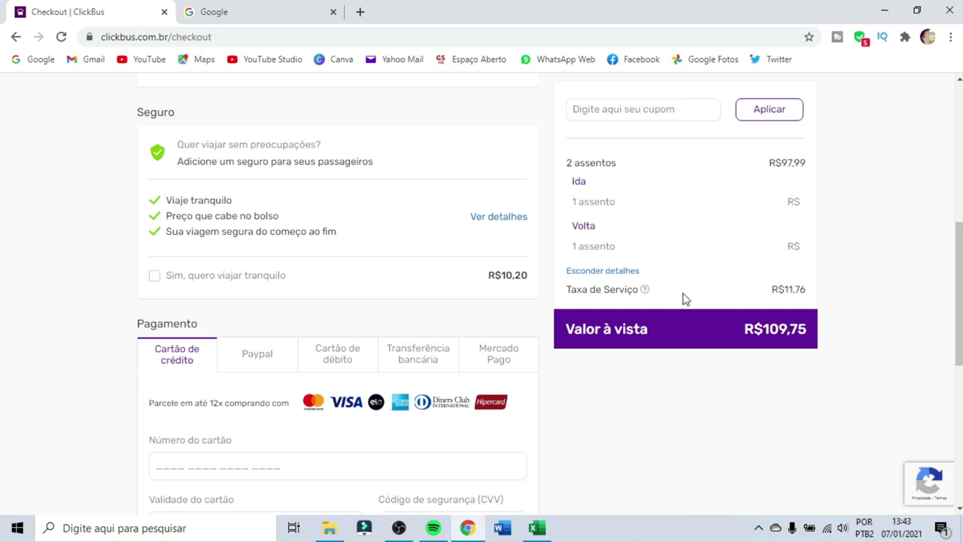
pyautogui.moveTo(646, 292)
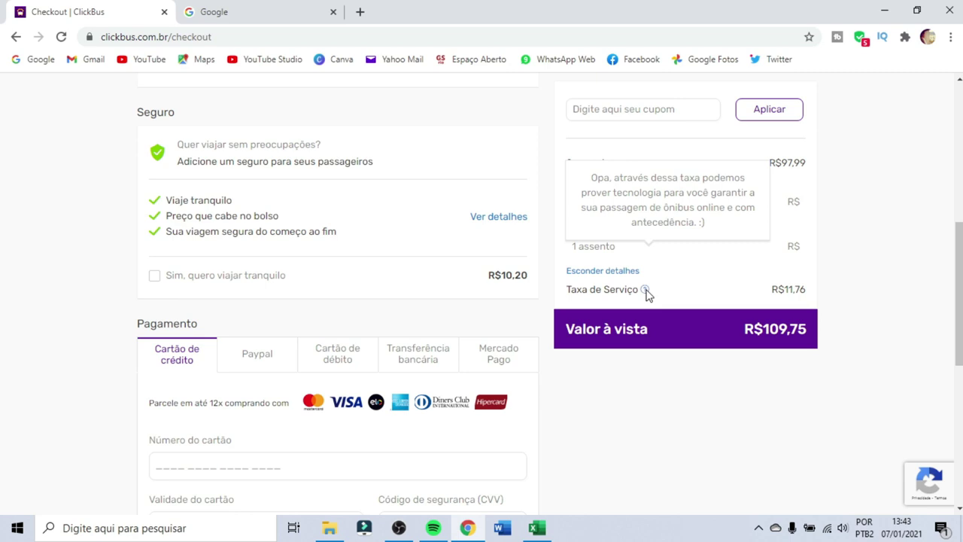
pyautogui.scroll(-3, 646, 294)
pyautogui.moveTo(726, 339); pyautogui.dragTo(827, 336)
pyautogui.click(856, 327)
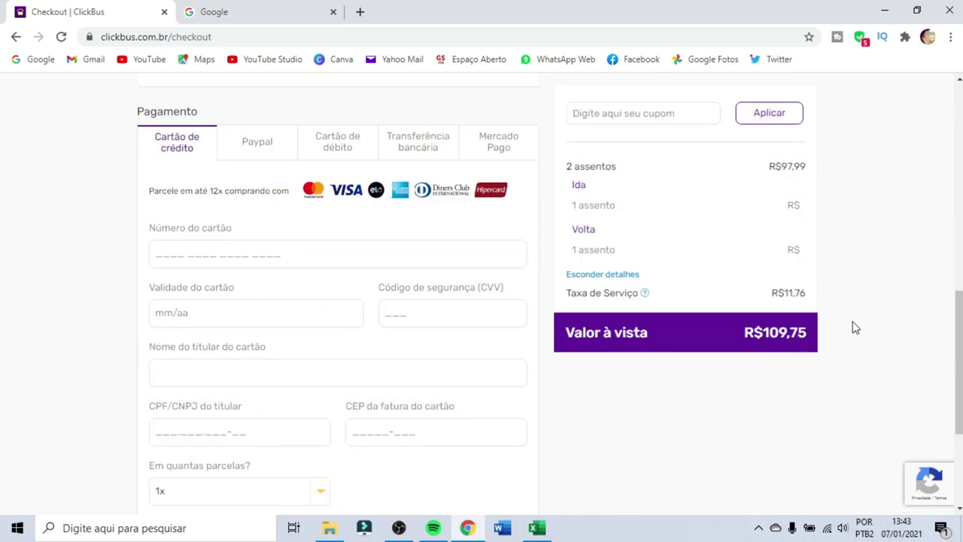
# Step: Review the whole checkout page, from the passenger and contact fields and order summary down to the insurance and payment sections
pyautogui.scroll(5, 855, 327)
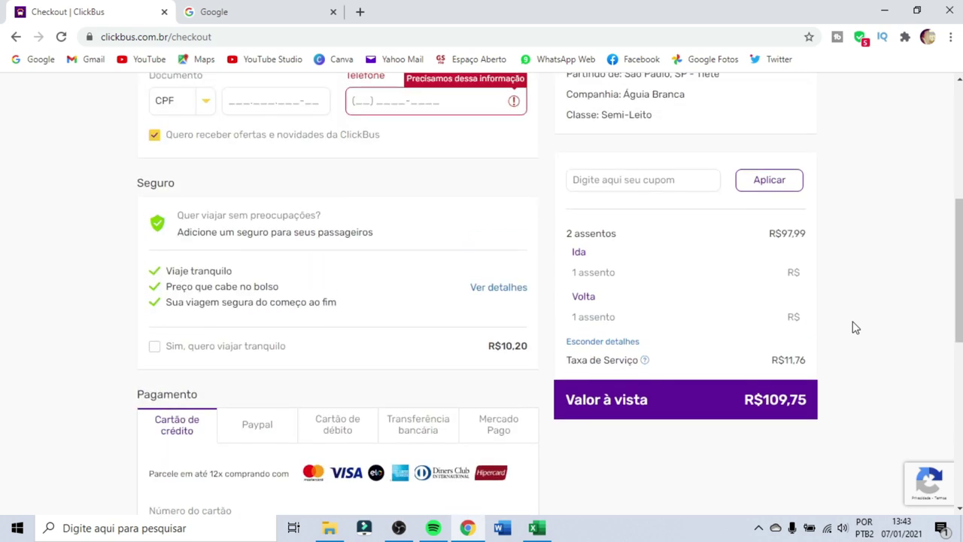
pyautogui.scroll(3, 855, 327)
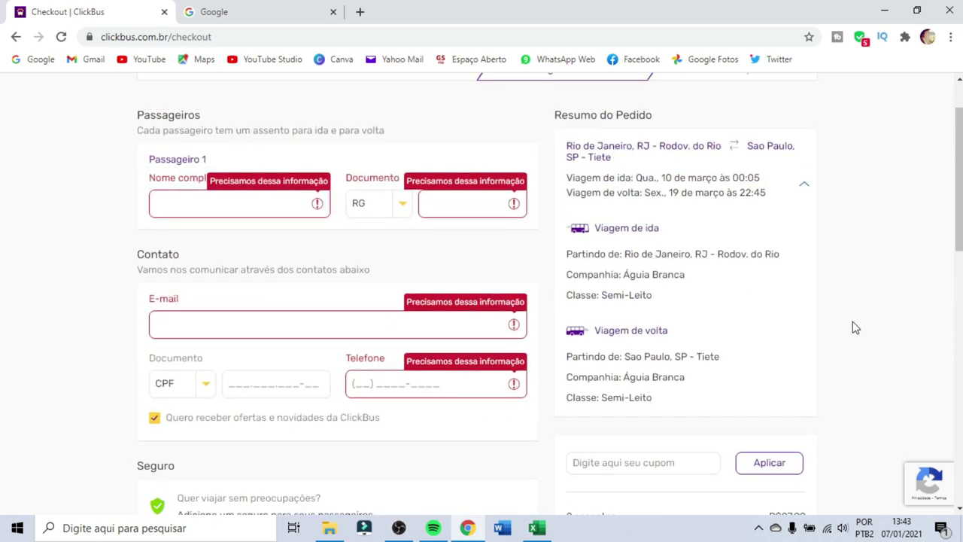
pyautogui.scroll(-4, 855, 328)
pyautogui.scroll(-4, 733, 409)
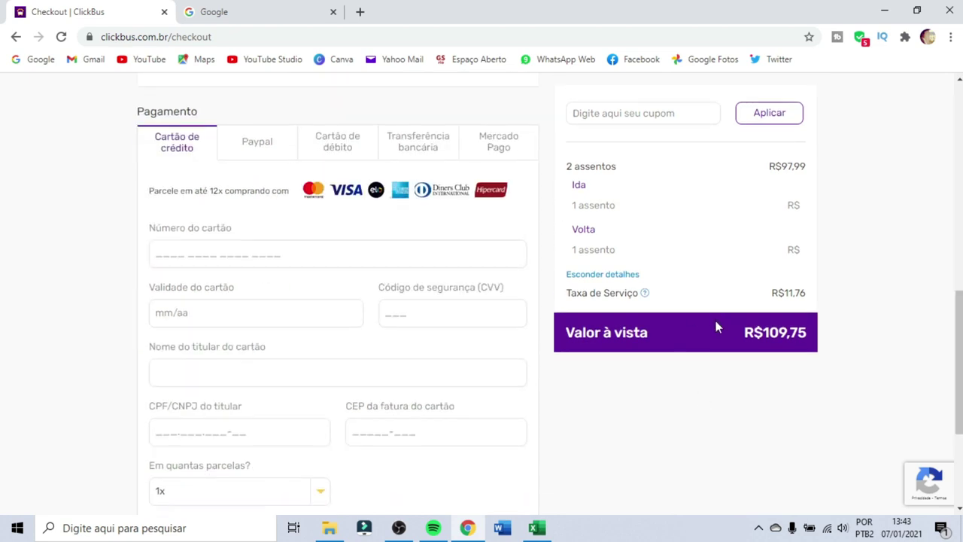
pyautogui.scroll(9, 756, 323)
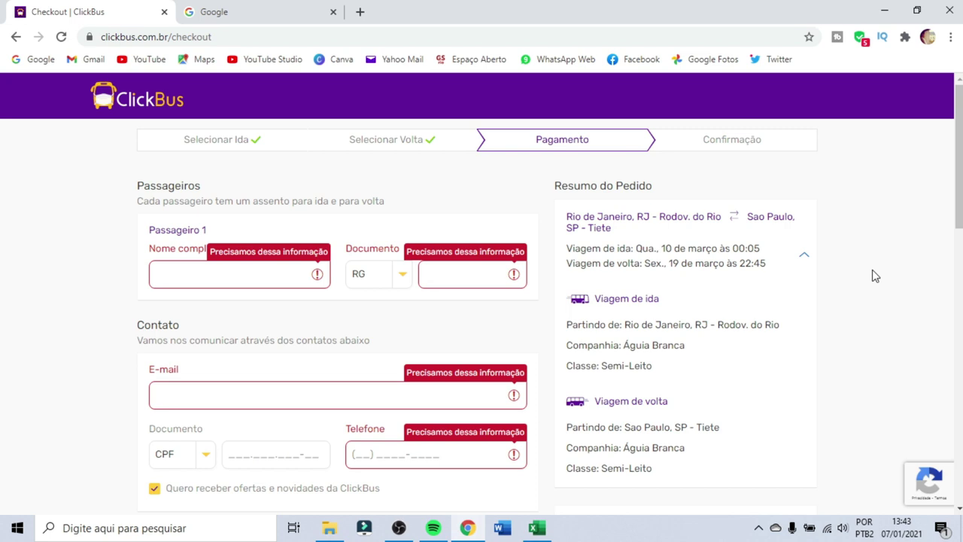
pyautogui.scroll(-1, 872, 271)
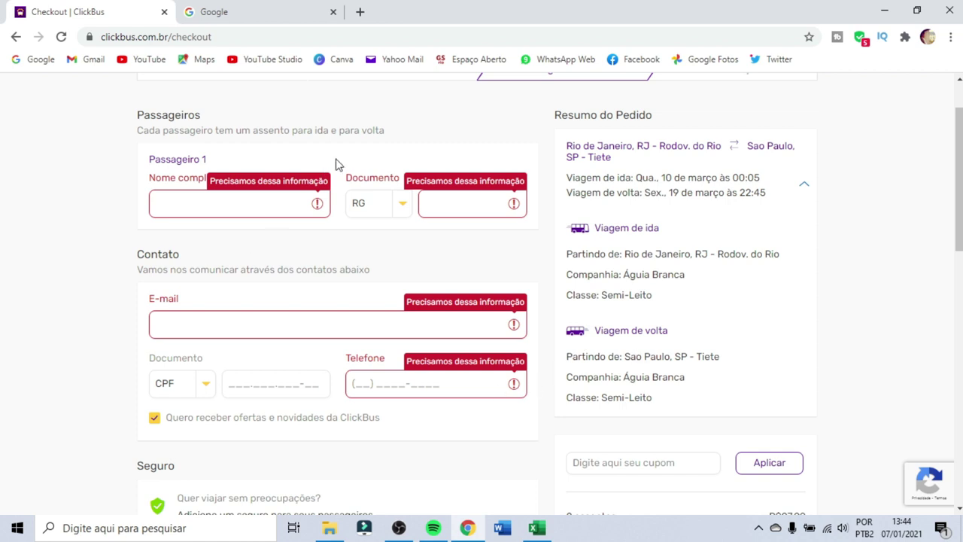
pyautogui.scroll(2, 341, 362)
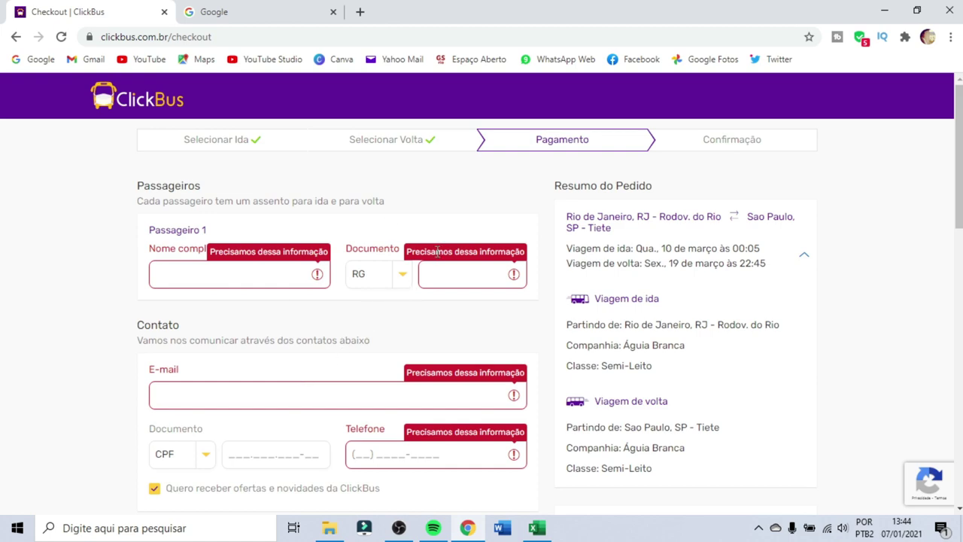
pyautogui.scroll(-6, 376, 333)
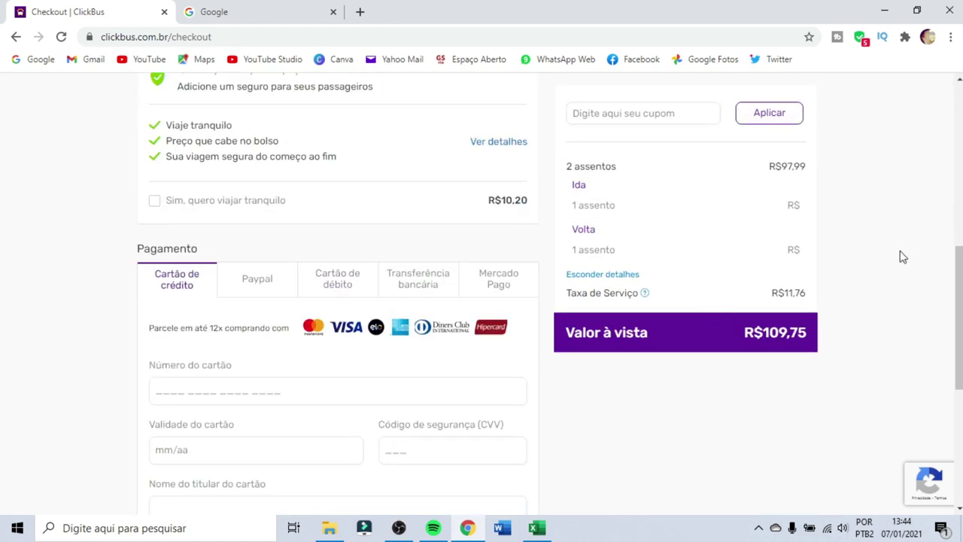
pyautogui.scroll(-5, 903, 258)
pyautogui.scroll(12, 897, 257)
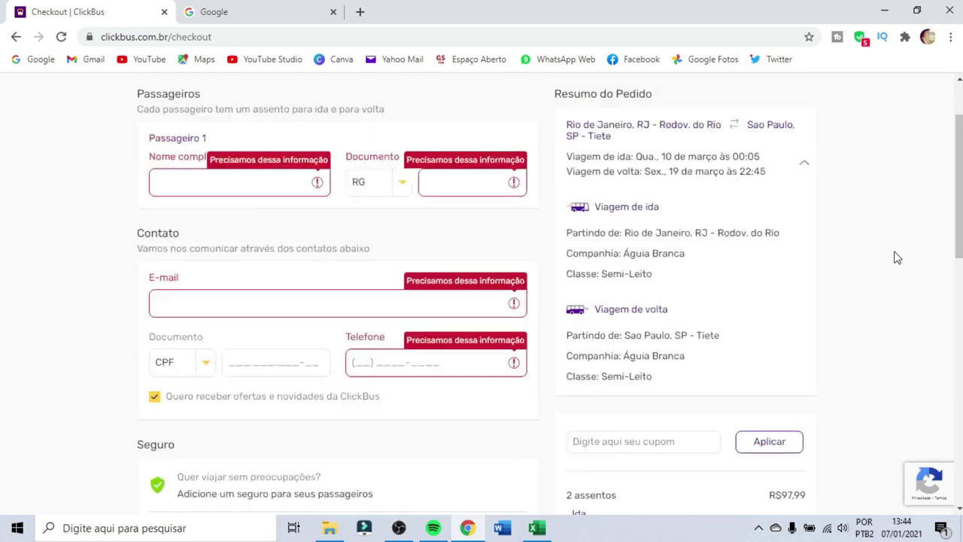
pyautogui.scroll(-4, 897, 257)
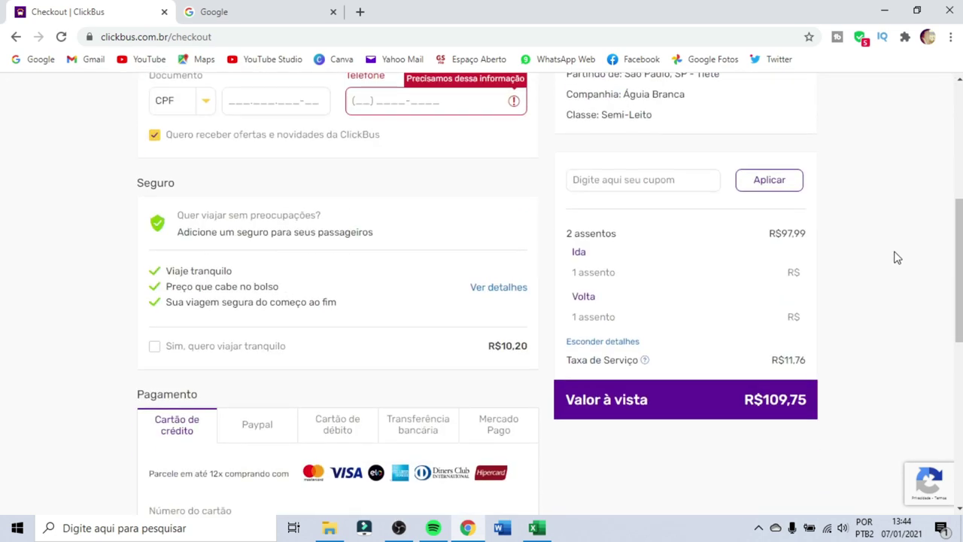
# Step: Try to apply a discount coupon with the code field left empty, and highlight the response under it
pyautogui.click(768, 180)
pyautogui.scroll(-1, 680, 257)
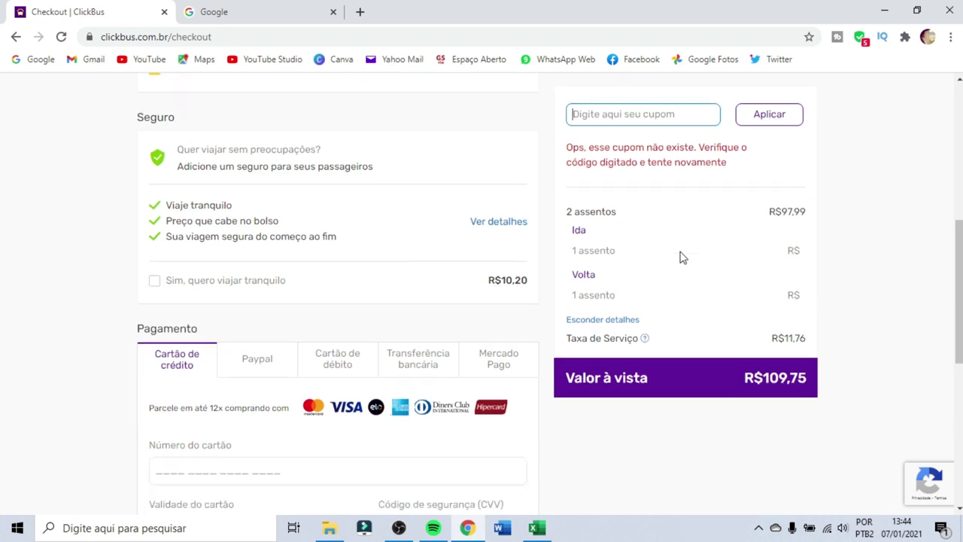
pyautogui.scroll(1, 669, 237)
pyautogui.moveTo(561, 214); pyautogui.dragTo(754, 231)
pyautogui.scroll(-6, 918, 288)
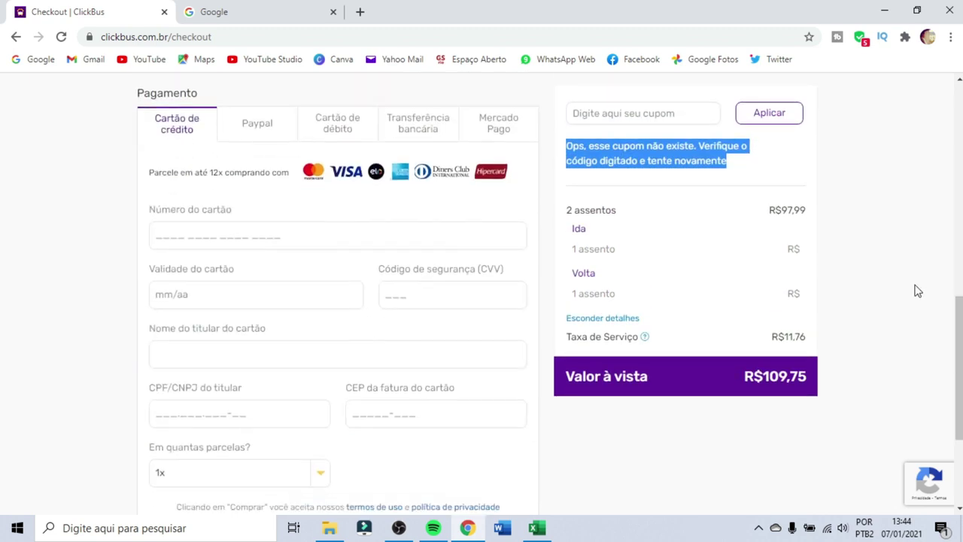